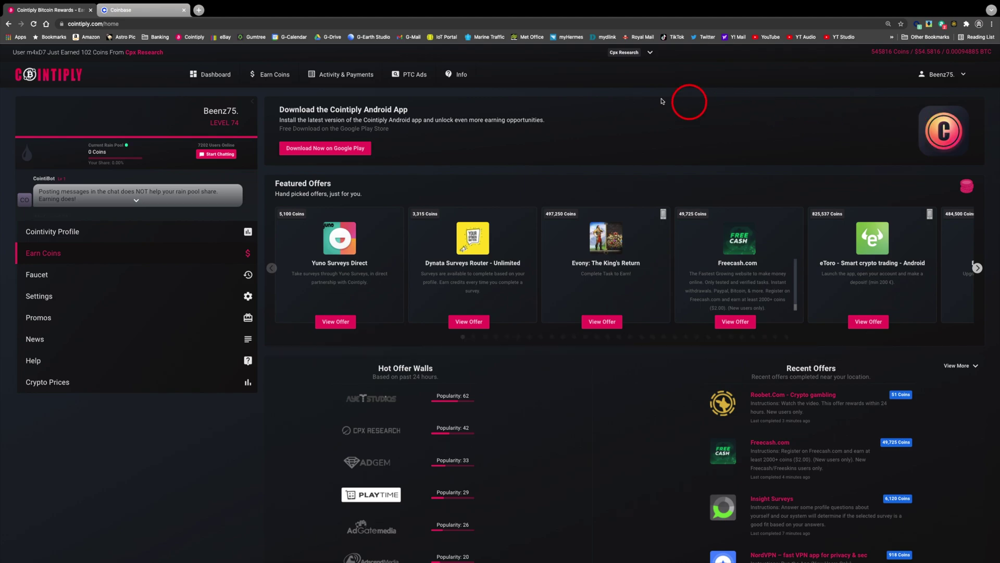
Go to Withdraw Coins under Activity & Payments to see the 545816-coin balance
{"action": "mouse_move", "coordinate": [365, 75]}
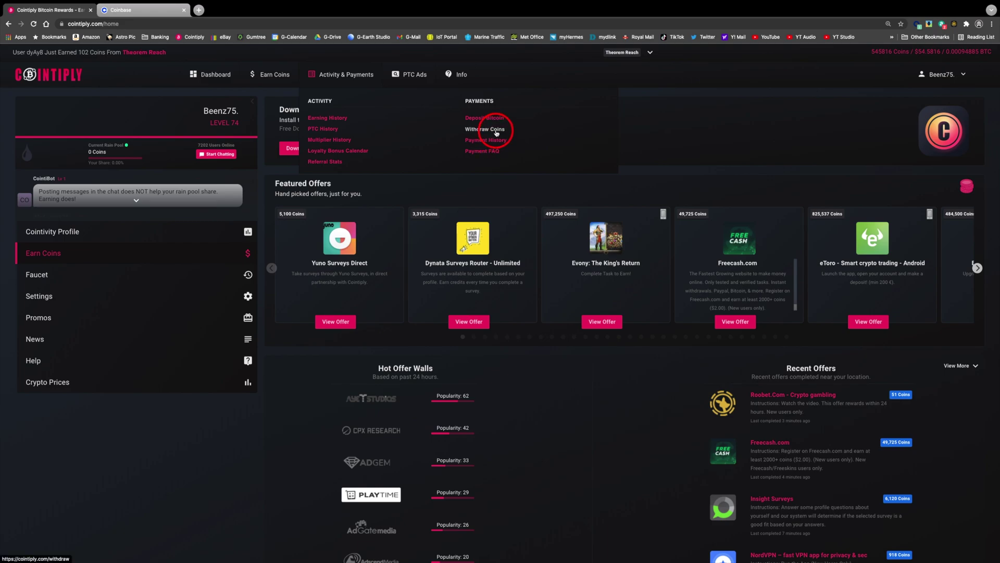
{"action": "left_click", "coordinate": [497, 130]}
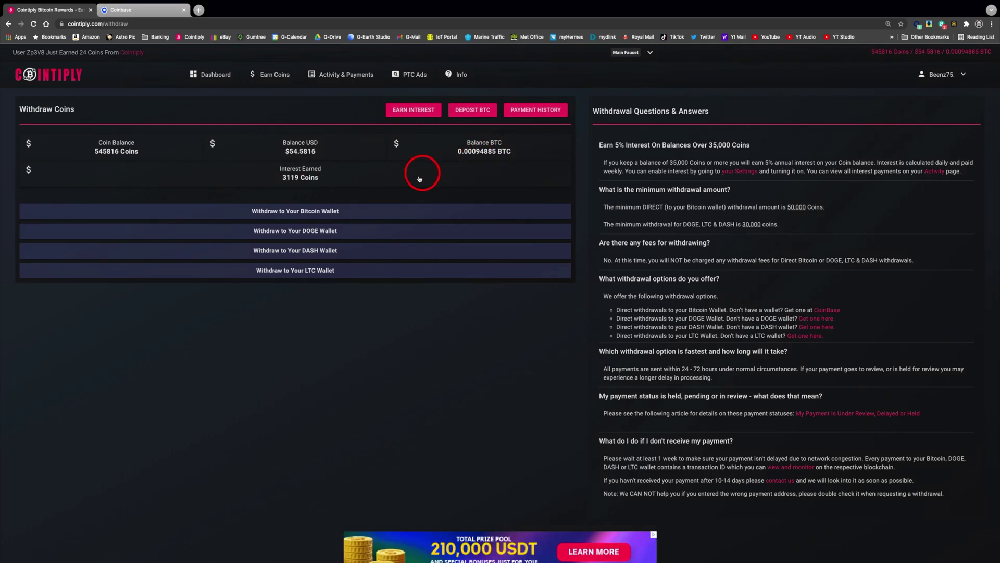
Expand the 'Withdraw to Your Bitcoin Wallet' form showing the address and 545816-coin amount
{"action": "left_click", "coordinate": [295, 211]}
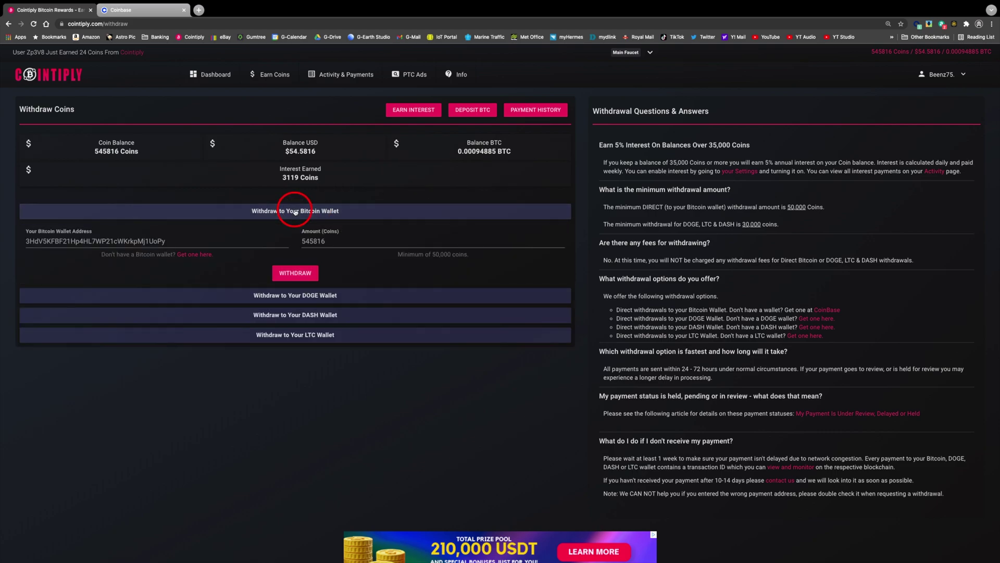
In the Coinbase tab, scroll the Learn and earn page from Fetch.ai down to Compound
{"action": "left_click", "coordinate": [133, 10]}
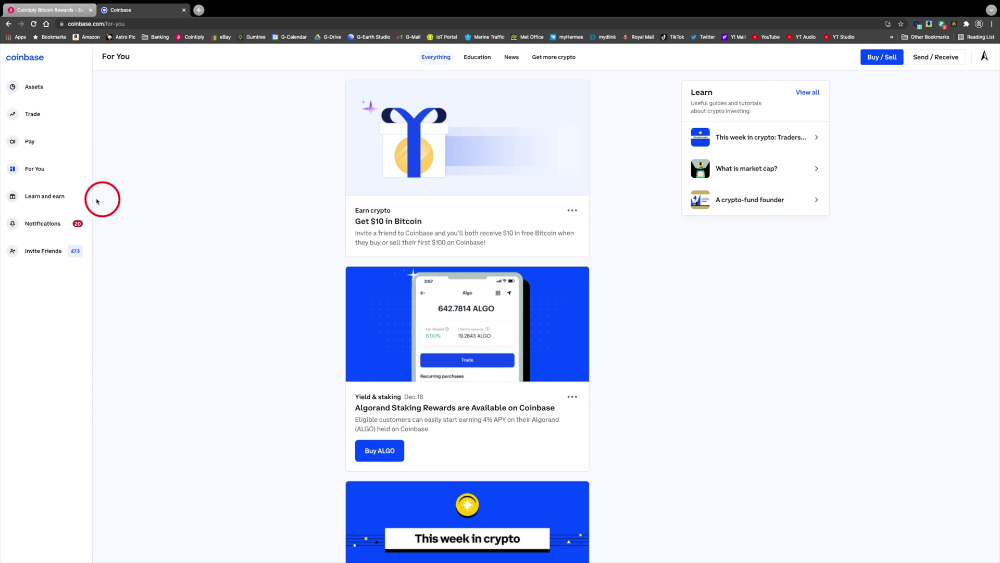
{"action": "left_click", "coordinate": [54, 197]}
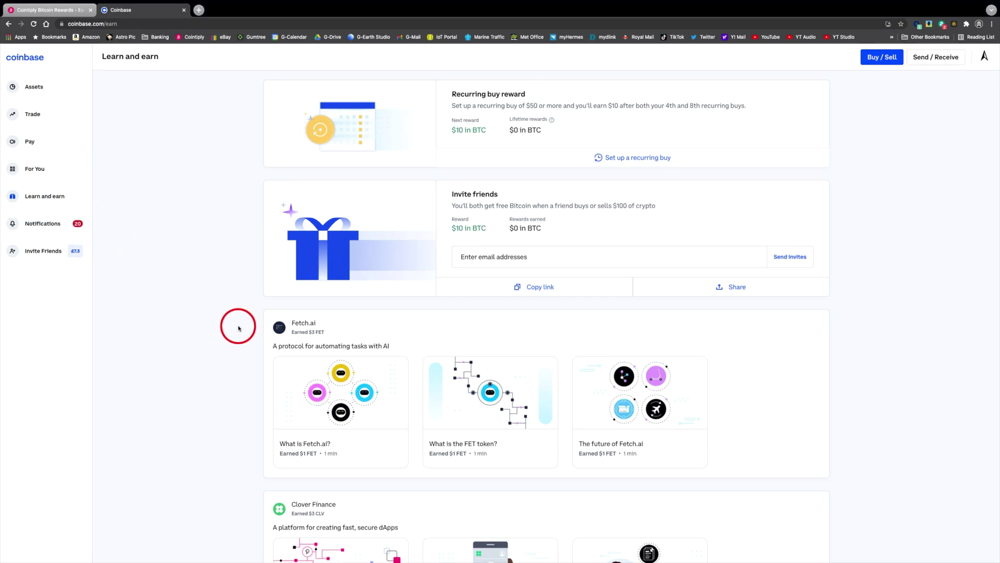
{"action": "scroll", "coordinate": [238, 328], "scroll_direction": "down", "scroll_amount": 3}
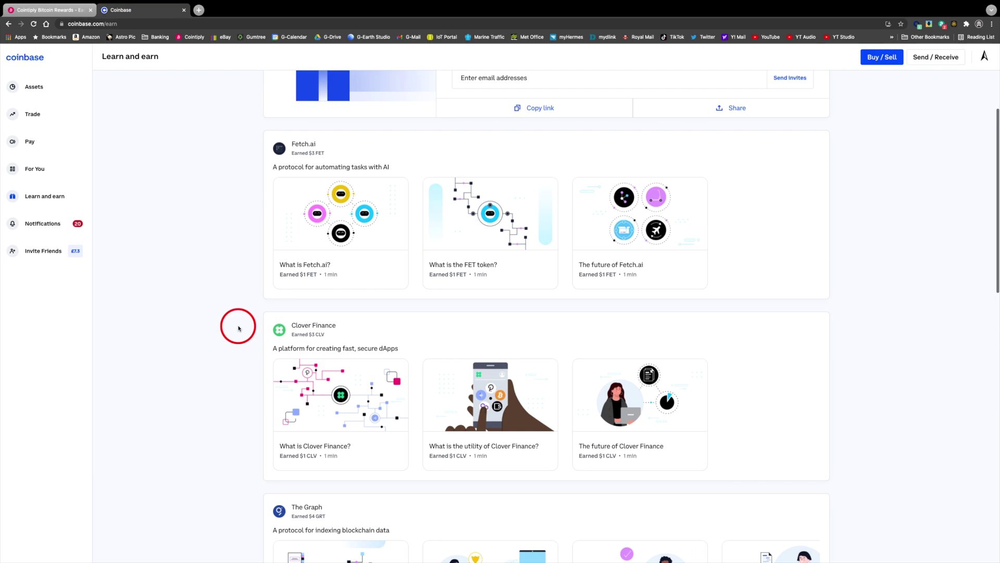
{"action": "scroll", "coordinate": [239, 328], "scroll_direction": "down", "scroll_amount": 3}
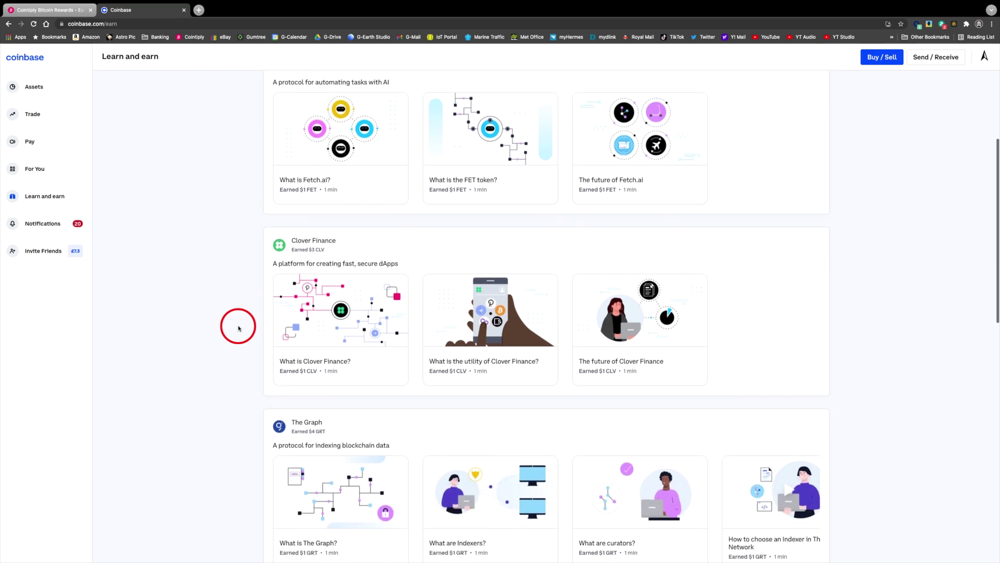
{"action": "scroll", "coordinate": [239, 328], "scroll_direction": "down", "scroll_amount": 4}
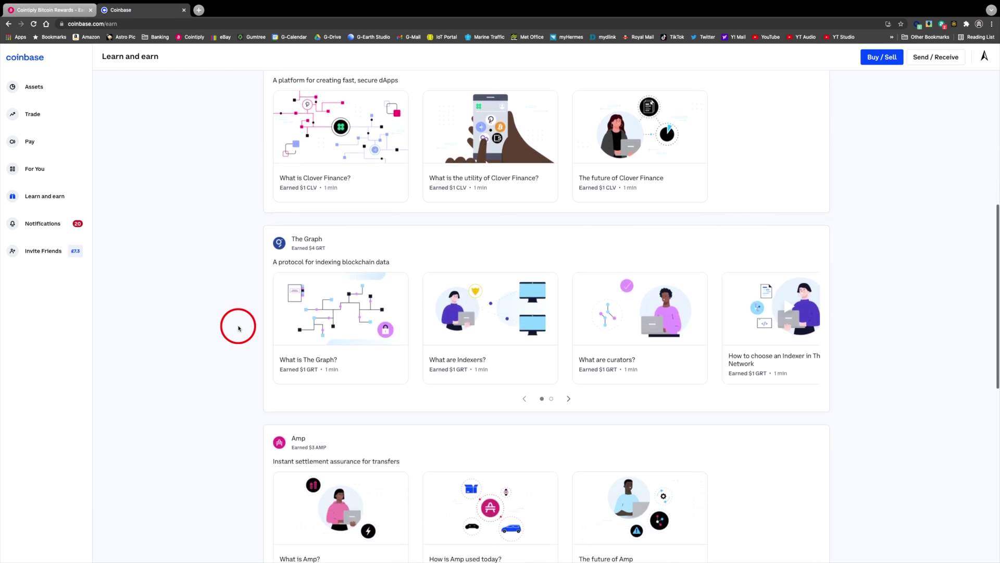
{"action": "scroll", "coordinate": [239, 328], "scroll_direction": "down", "scroll_amount": 3}
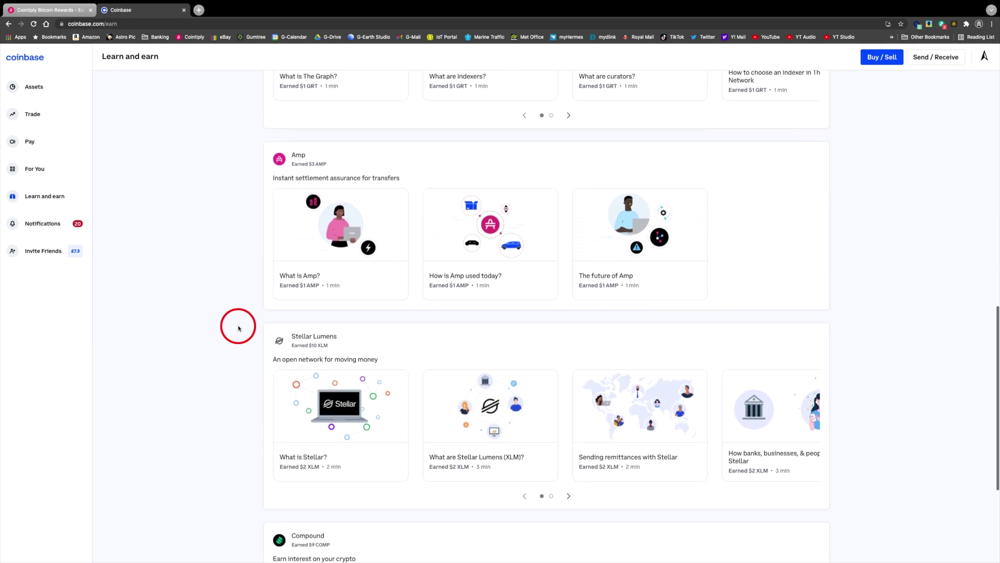
{"action": "scroll", "coordinate": [239, 328], "scroll_direction": "down", "scroll_amount": 3}
{"action": "scroll", "coordinate": [239, 328], "scroll_direction": "down", "scroll_amount": 2}
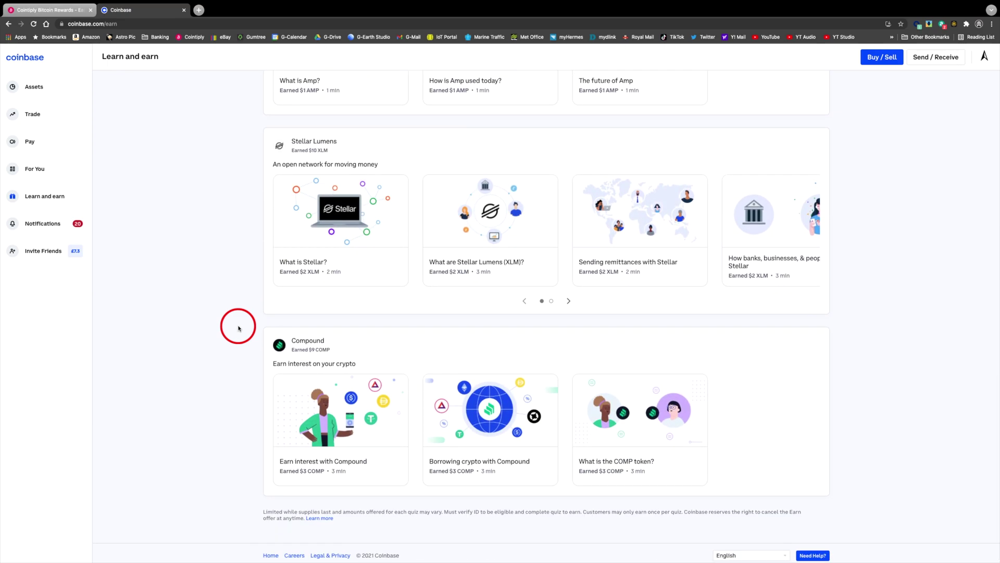
Open Coinbase Pay's Receive tab and bring up the Select asset list
{"action": "left_click", "coordinate": [32, 90]}
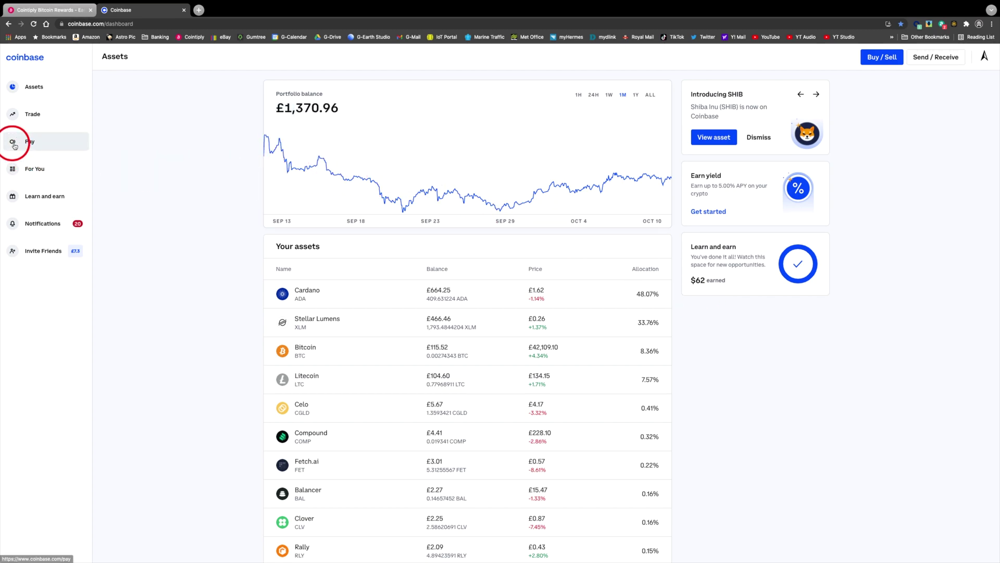
{"action": "left_click", "coordinate": [31, 142]}
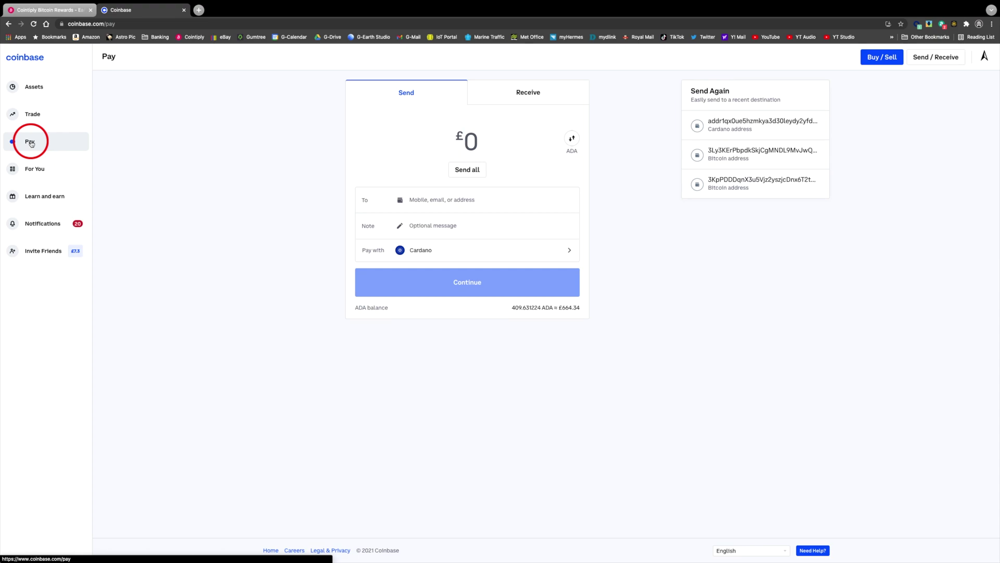
{"action": "left_click", "coordinate": [530, 95]}
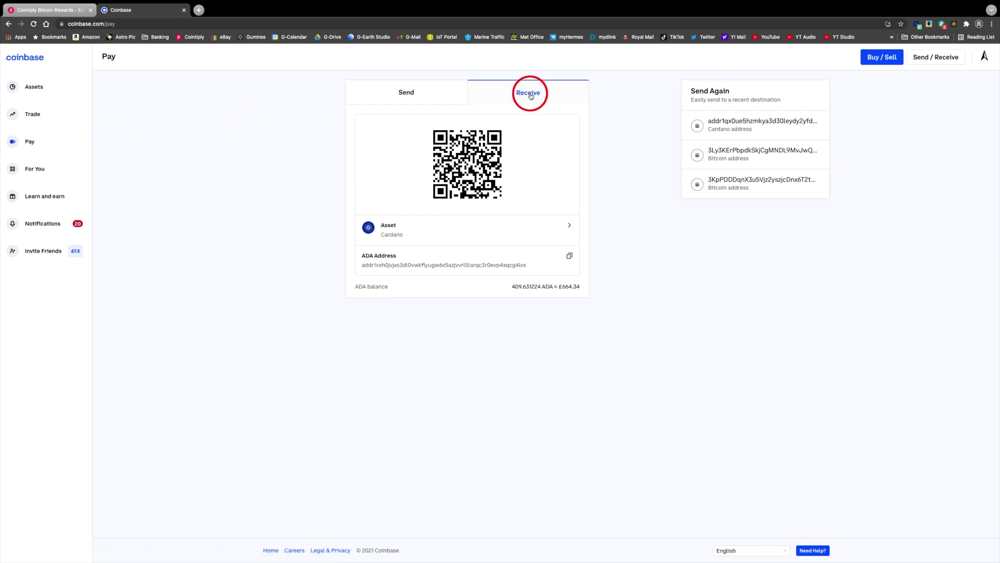
{"action": "left_click", "coordinate": [571, 229]}
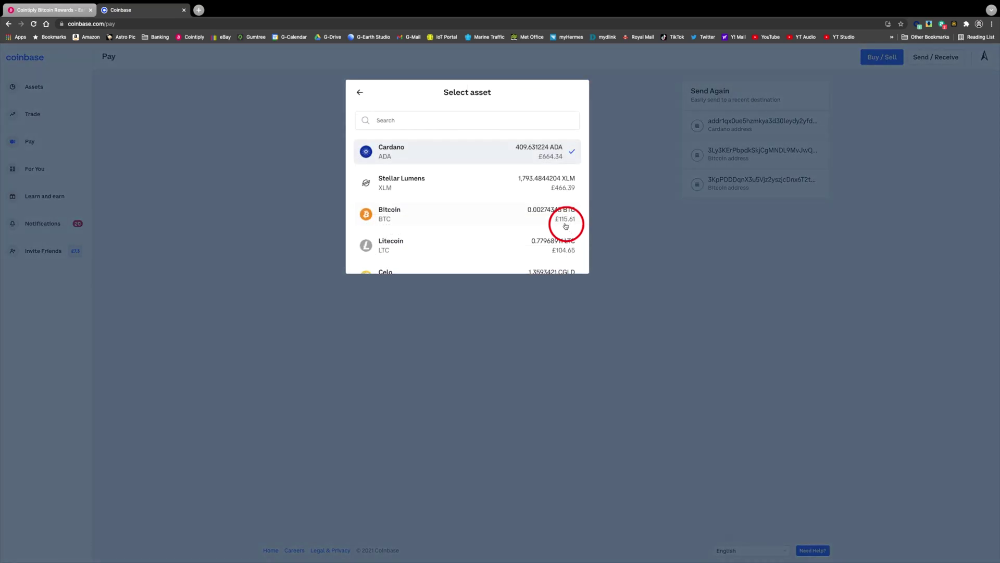
Select Bitcoin, copy its BTC receive address, and go back to the Cointiply tab
{"action": "left_click", "coordinate": [391, 215]}
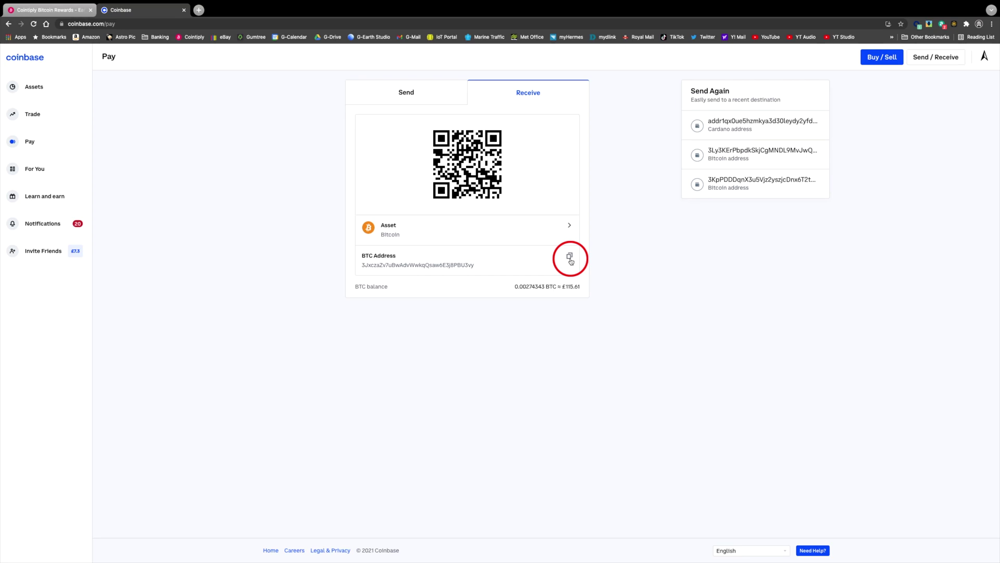
{"action": "left_click", "coordinate": [571, 259]}
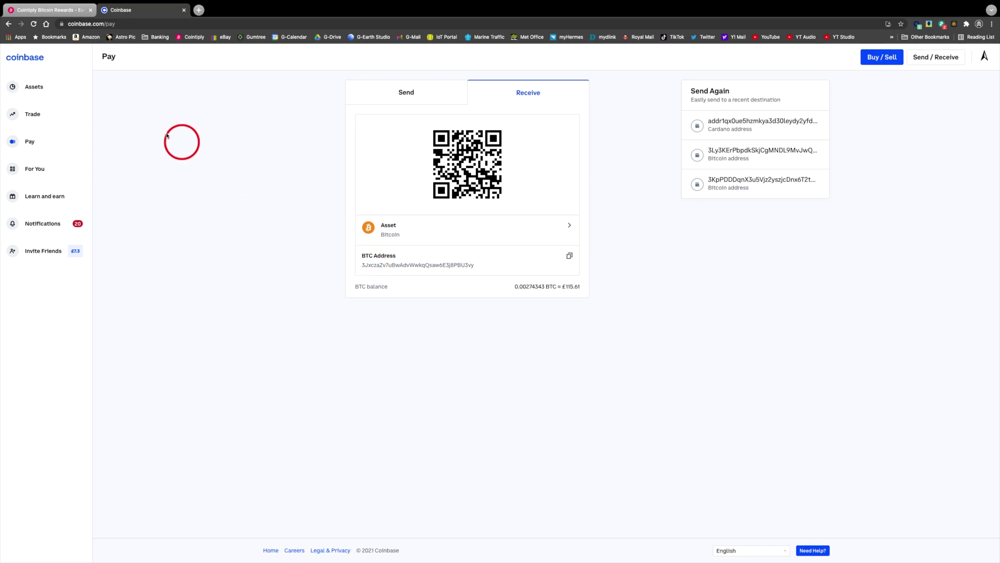
{"action": "left_click", "coordinate": [63, 9]}
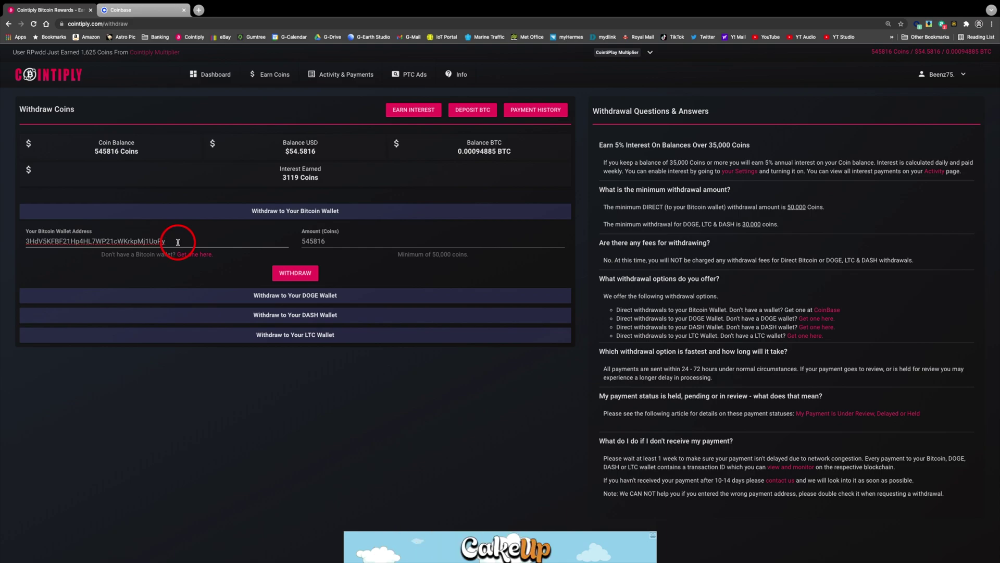
Paste the Coinbase Bitcoin address over the old one and select the amount to change to 500000
{"action": "key", "text": "BackSpace"}
{"action": "key", "text": "BackSpace"}
{"action": "key", "text": "BackSpace"}
{"action": "key", "text": "BackSpace"}
{"action": "key", "text": "BackSpace"}
{"action": "key", "text": "BackSpace"}
{"action": "key", "text": "BackSpace"}
{"action": "key", "text": "BackSpace"}
{"action": "key", "text": "BackSpace"}
{"action": "key", "text": "BackSpace"}
{"action": "key", "text": "BackSpace"}
{"action": "key", "text": "BackSpace"}
{"action": "key", "text": "BackSpace"}
{"action": "key", "text": "BackSpace"}
{"action": "key", "text": "BackSpace"}
{"action": "key", "text": "BackSpace"}
{"action": "key", "text": "BackSpace"}
{"action": "key", "text": "BackSpace"}
{"action": "key", "text": "BackSpace"}
{"action": "key", "text": "BackSpace"}
{"action": "key", "text": "BackSpace"}
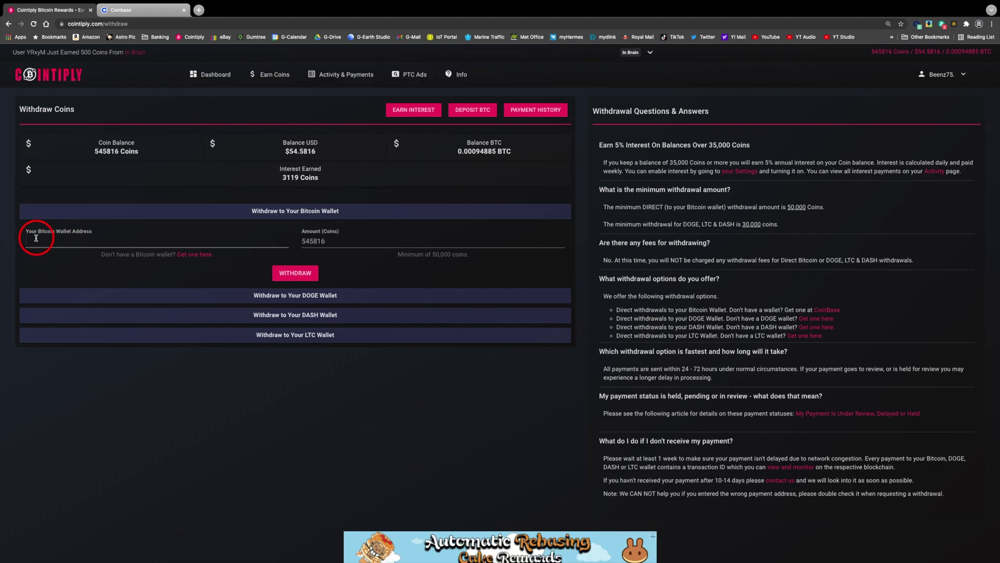
{"action": "right_click", "coordinate": [34, 240]}
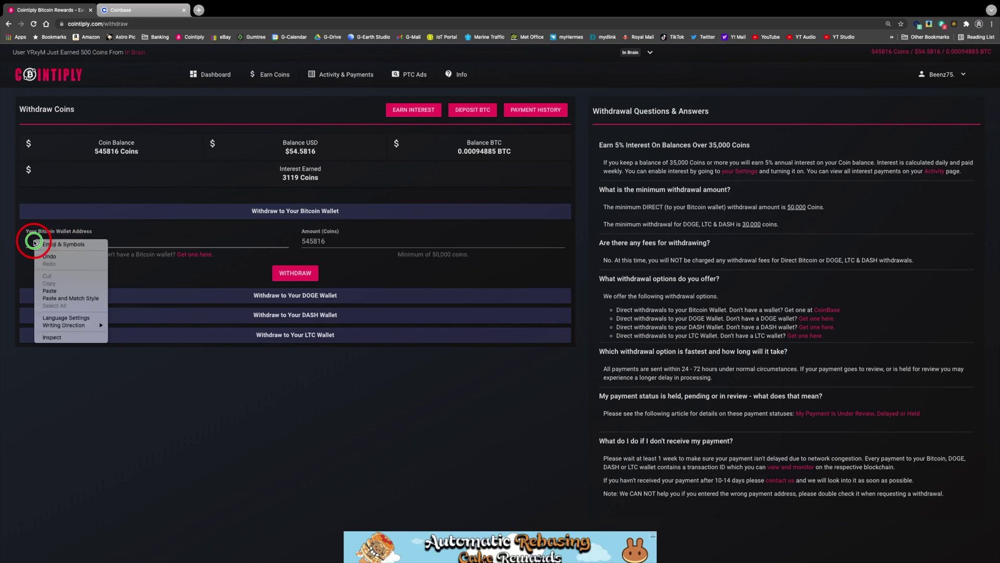
{"action": "left_click", "coordinate": [52, 290]}
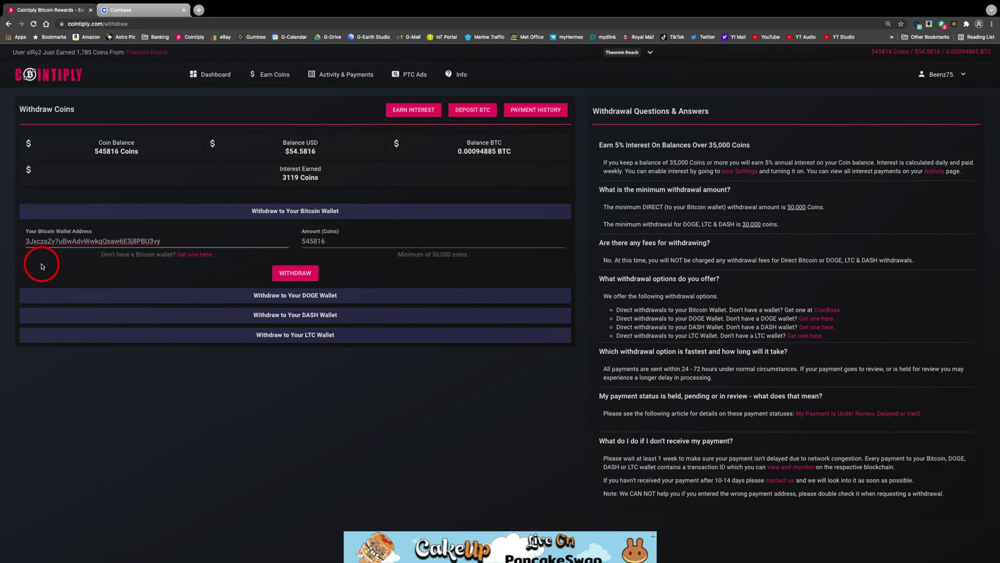
{"action": "left_click", "coordinate": [336, 240]}
{"action": "left_click_drag", "start_coordinate": [336, 240], "coordinate": [292, 241]}
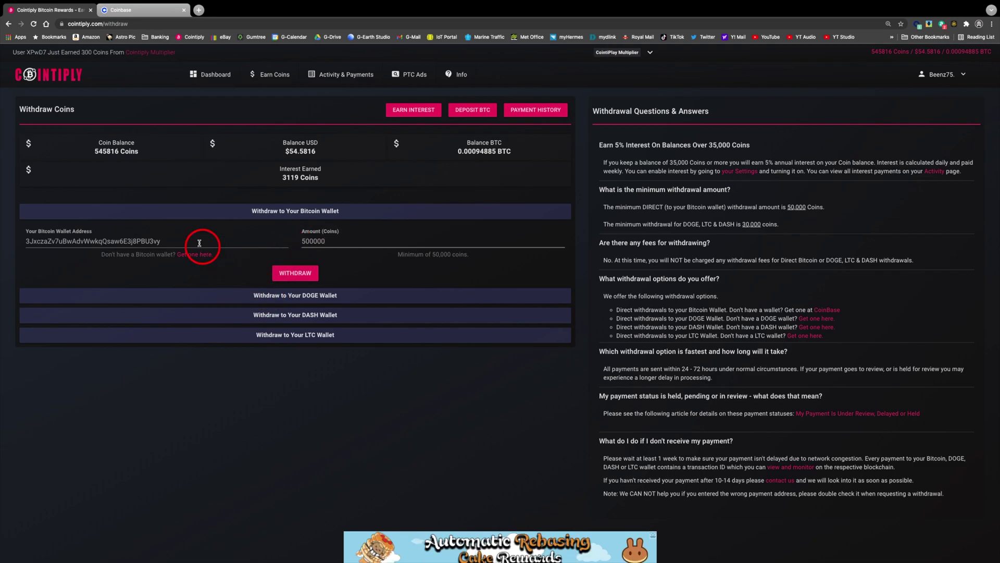
Verify the address against Coinbase, then submit the 500000-coin withdrawal with the account password
{"action": "left_click", "coordinate": [143, 9]}
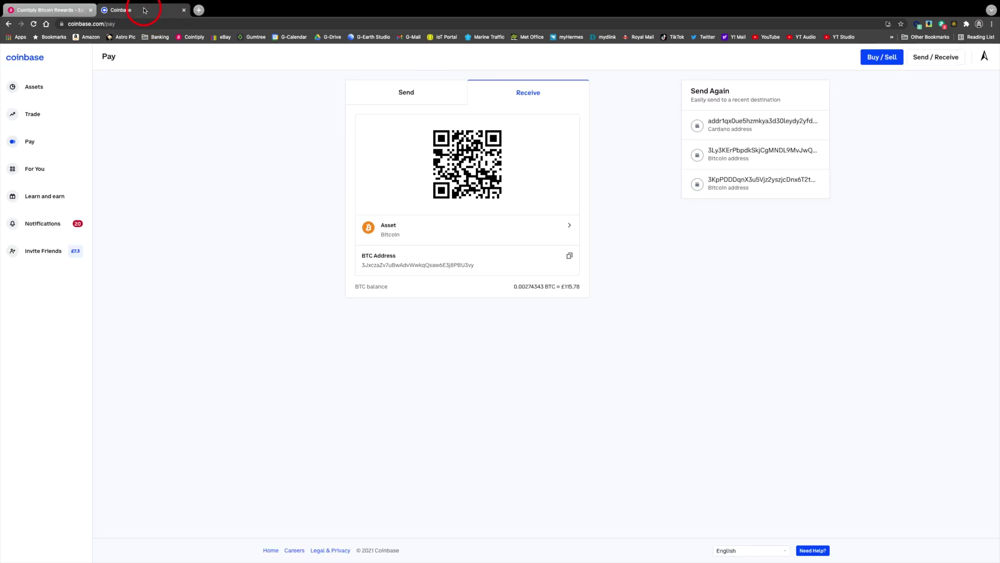
{"action": "left_click", "coordinate": [70, 10]}
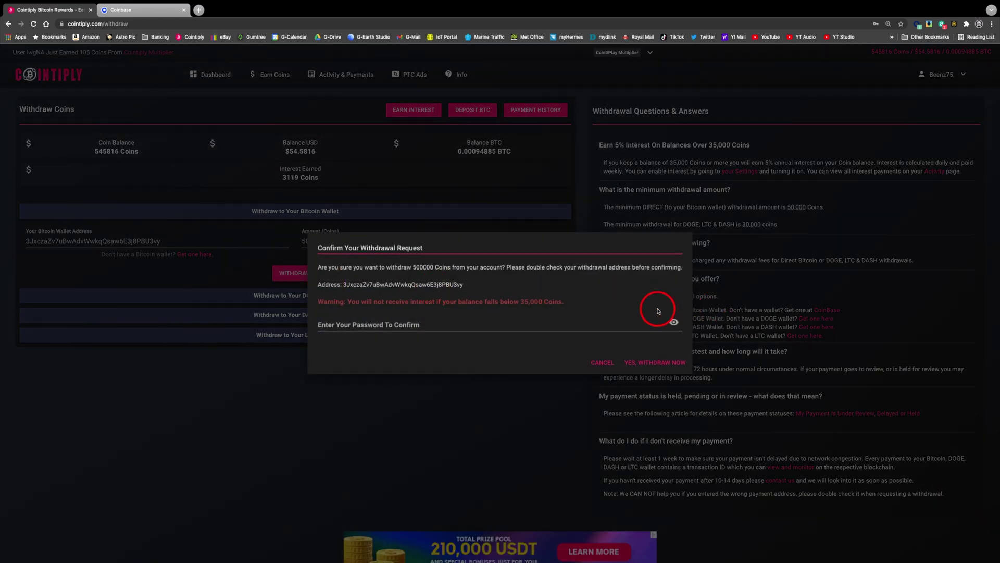
{"action": "left_click", "coordinate": [437, 323]}
{"action": "type", "text": "********"}
{"action": "left_click", "coordinate": [662, 363]}
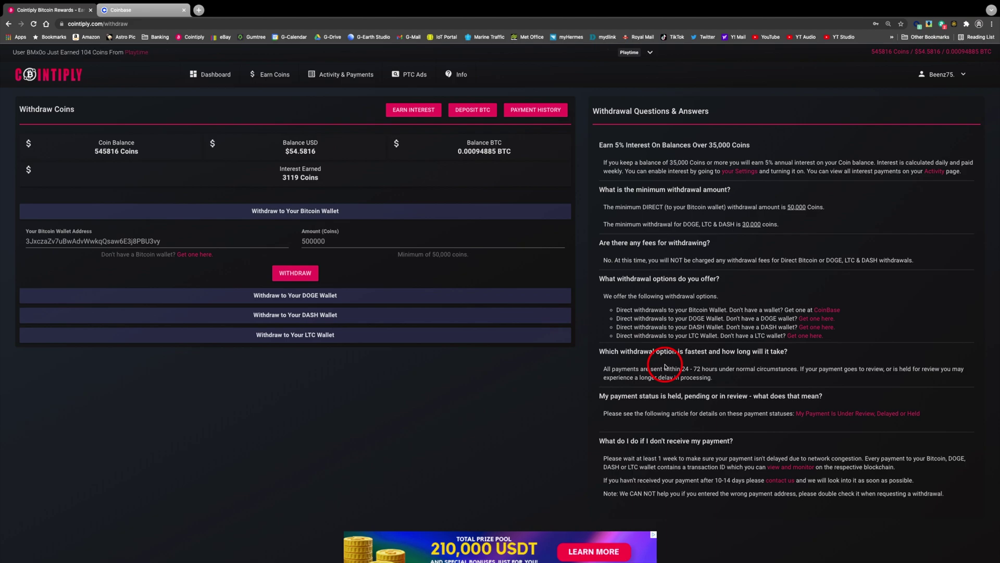
Approve the 500000-coin withdrawal via 'Approve This Payment' in the Cointiply email in G-Mail
{"action": "left_click", "coordinate": [856, 135]}
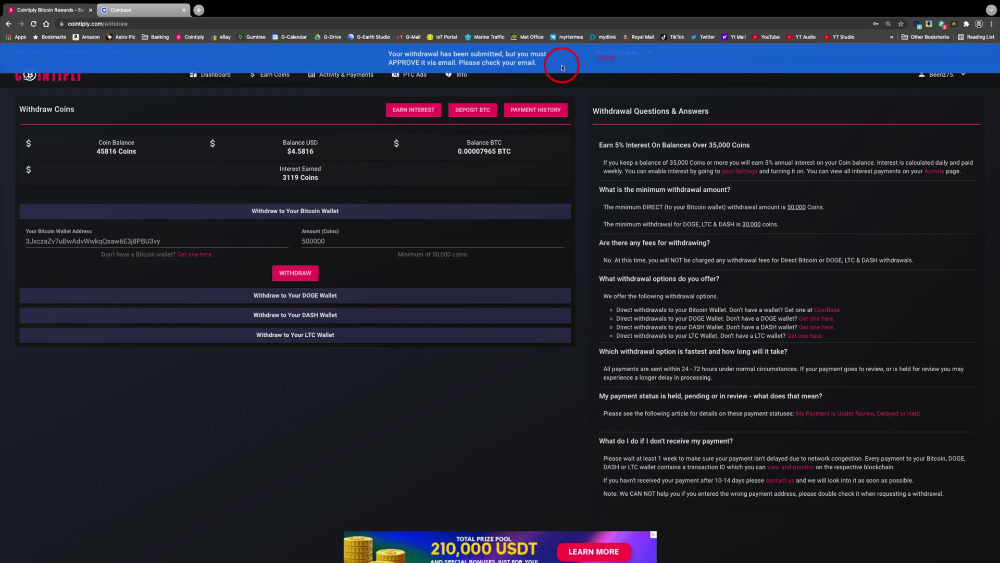
{"action": "left_click", "coordinate": [415, 38]}
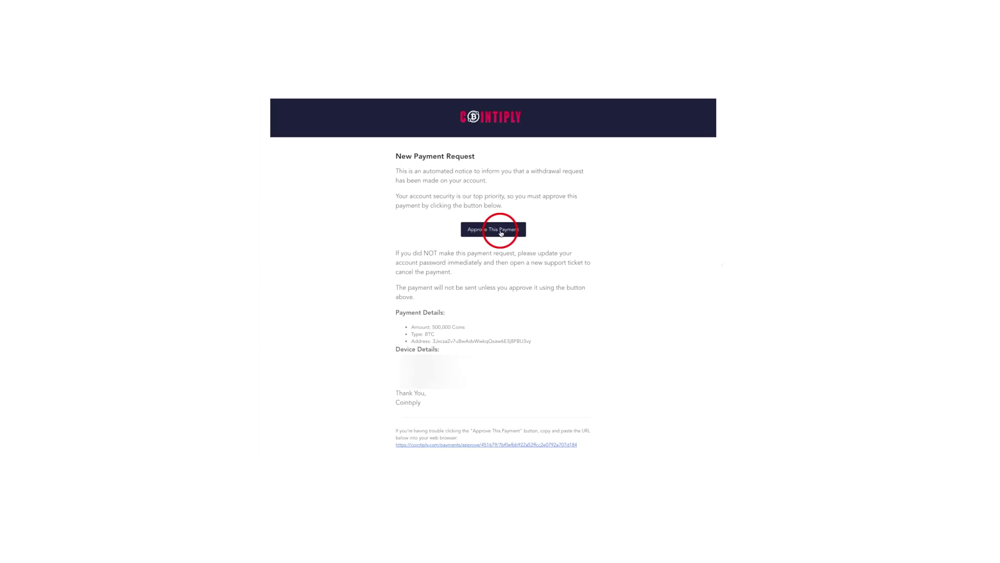
{"action": "left_click", "coordinate": [501, 134]}
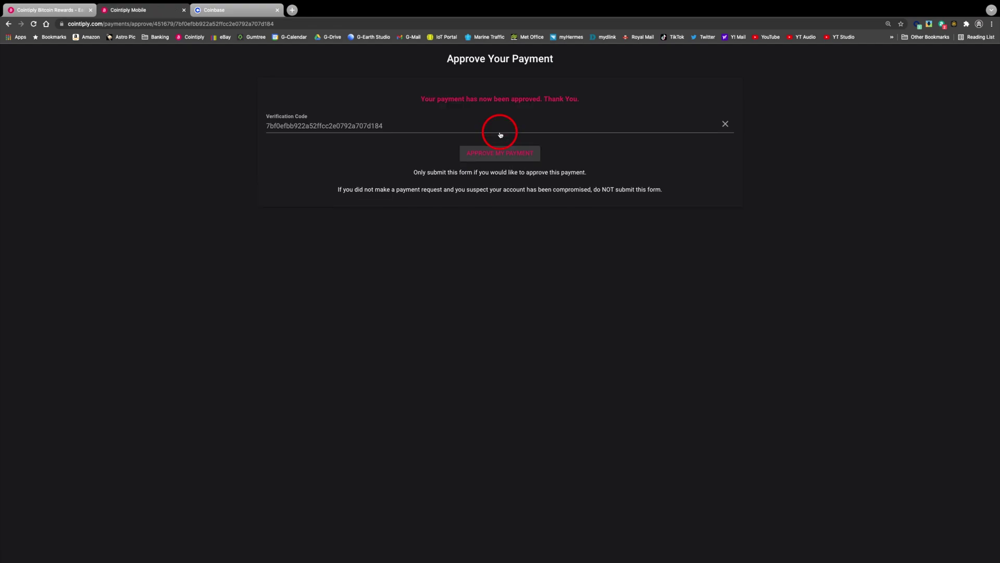
{"action": "left_click", "coordinate": [932, 94]}
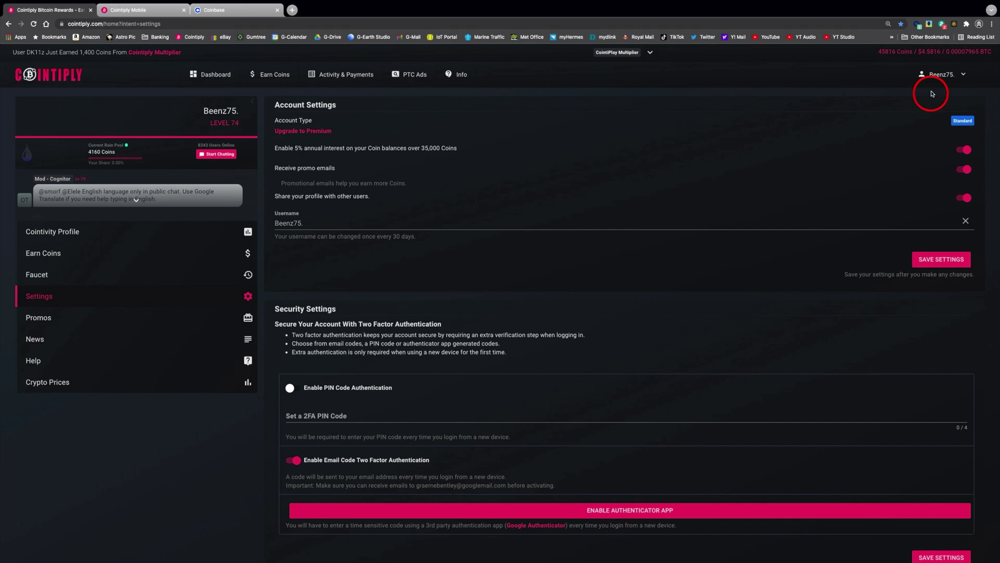